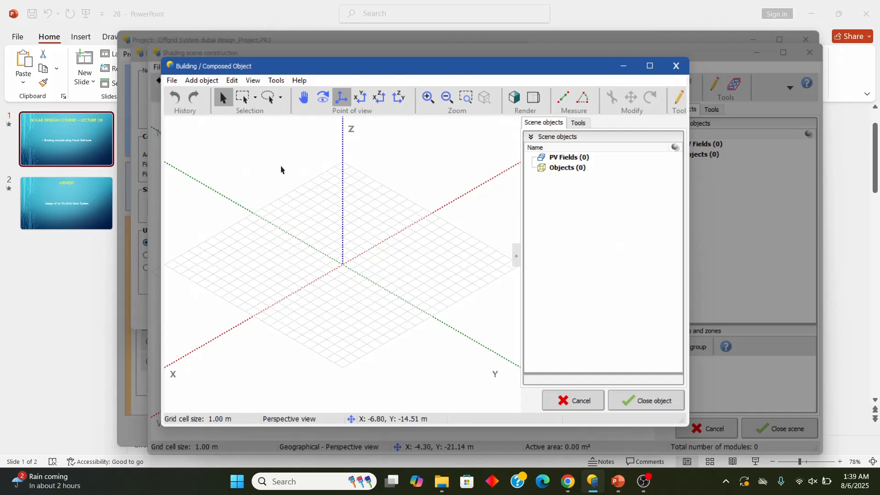
Step: Start a new elementary shading object within the composed building
left_click(201, 83)
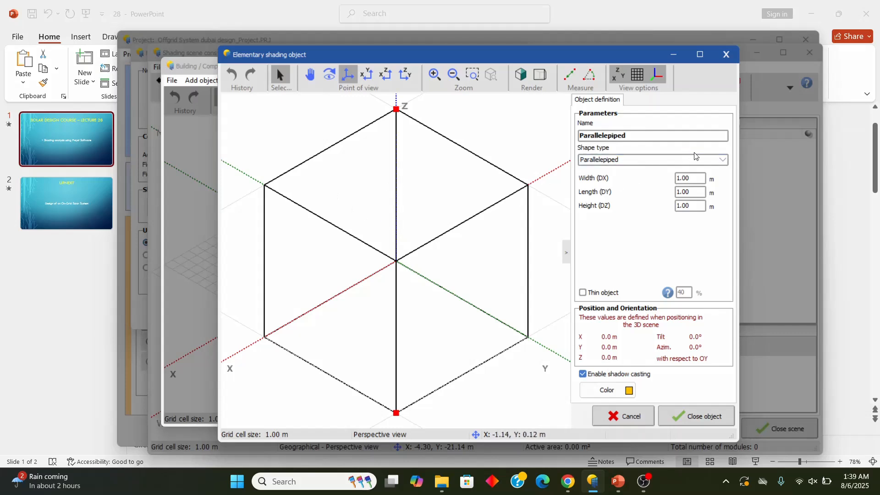
Step: Try the Square Pyramid and Hexagonal Prism shape types and return the object to Parallelepiped
left_click(718, 160)
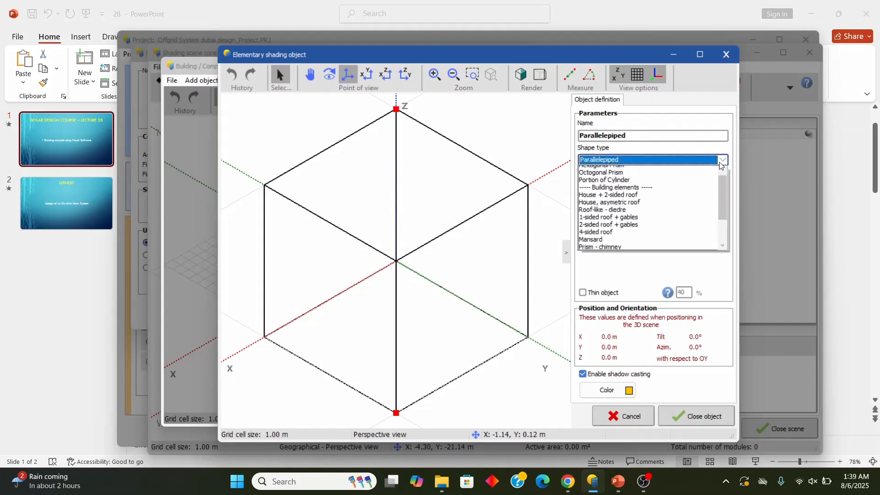
scroll(696, 188, "up", 1)
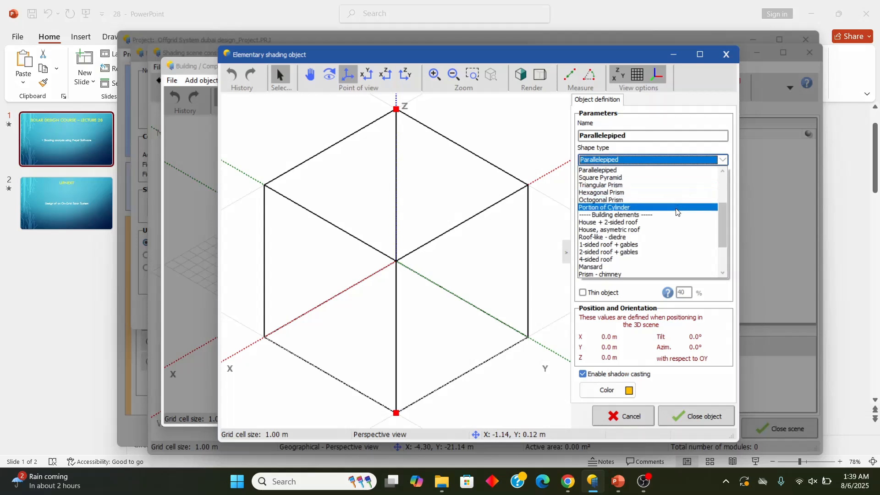
left_click(672, 178)
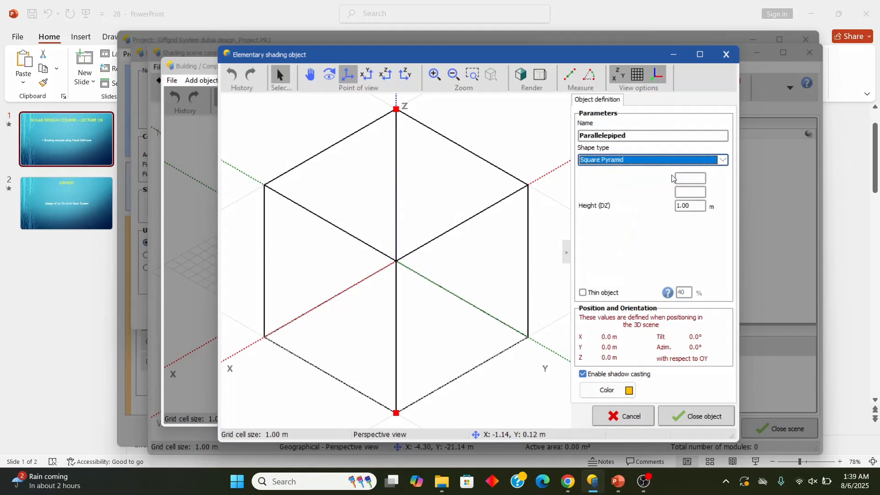
left_click(673, 159)
scroll(671, 183, "up", 2)
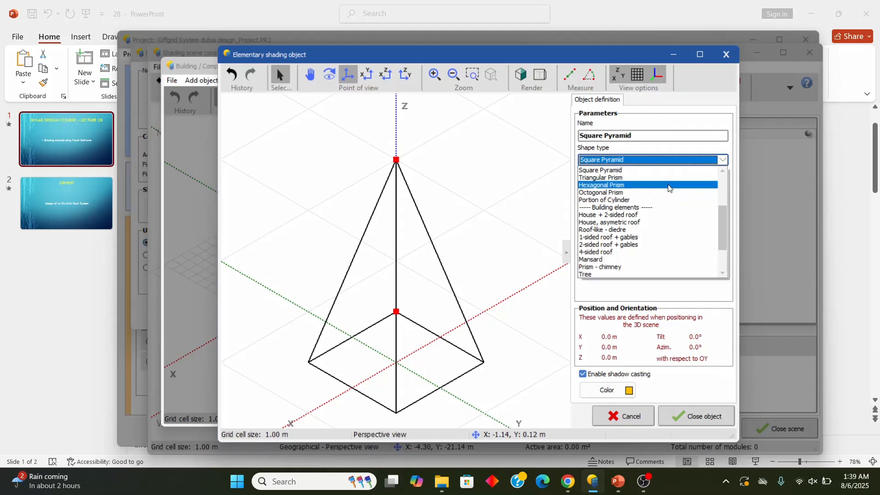
left_click(668, 185)
left_click(670, 160)
scroll(668, 189, "up", 1)
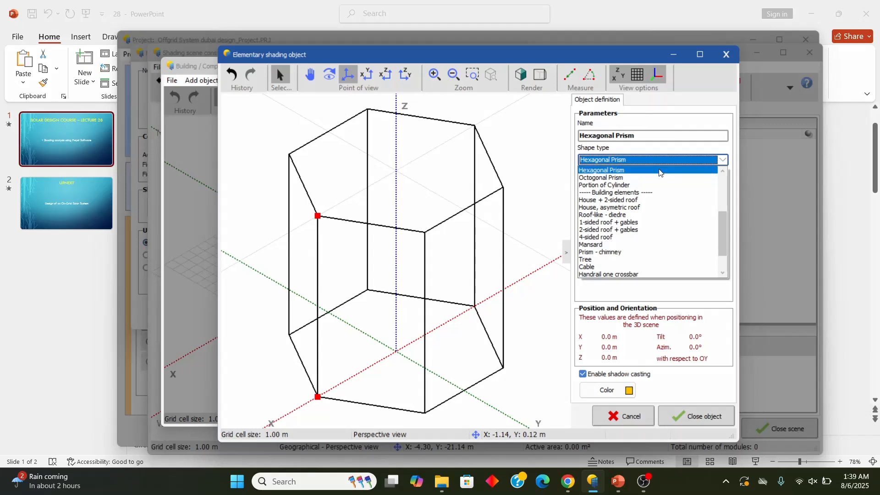
left_click_drag(721, 222, 721, 187)
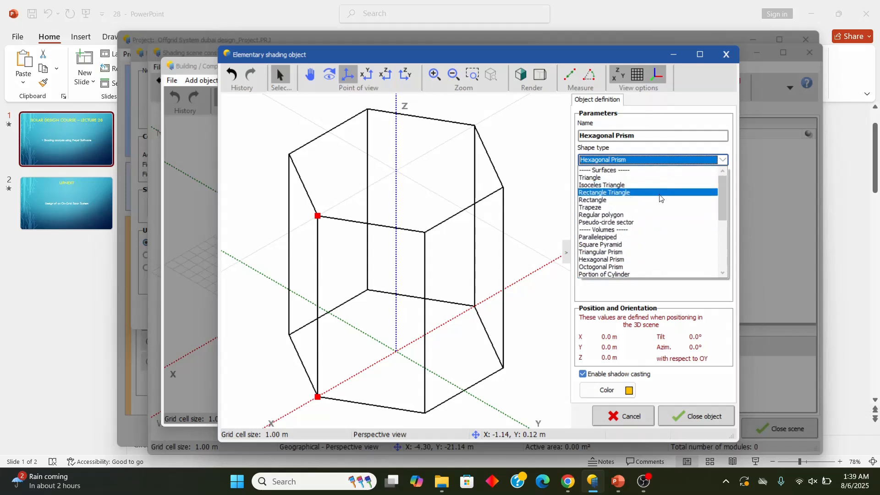
left_click(658, 237)
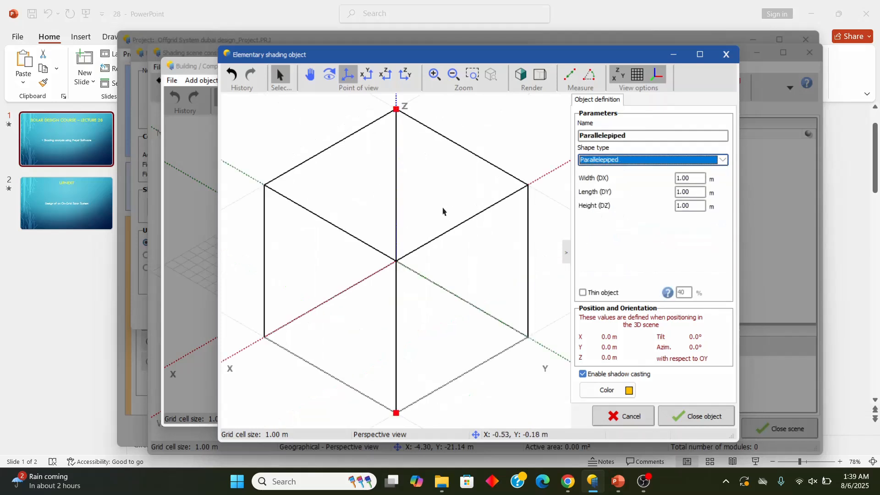
Step: Keep the parallelepiped's yellow-orange colour and add the object to the building
left_click(443, 235)
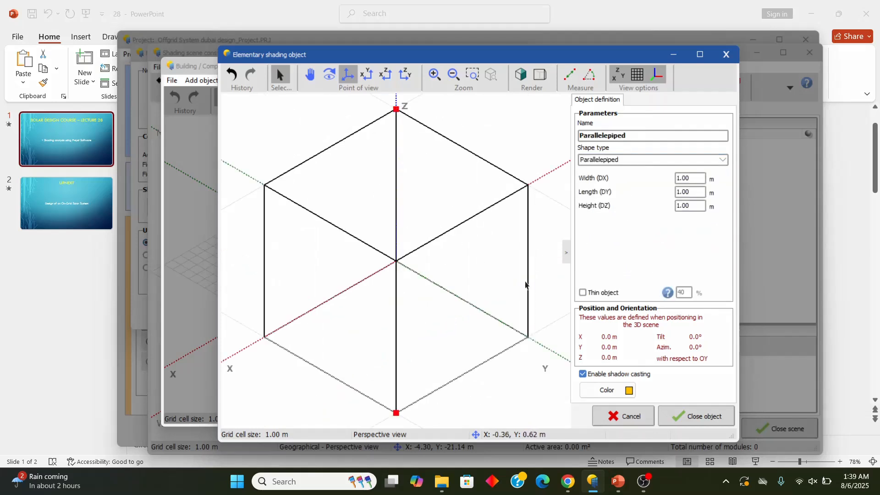
left_click(623, 393)
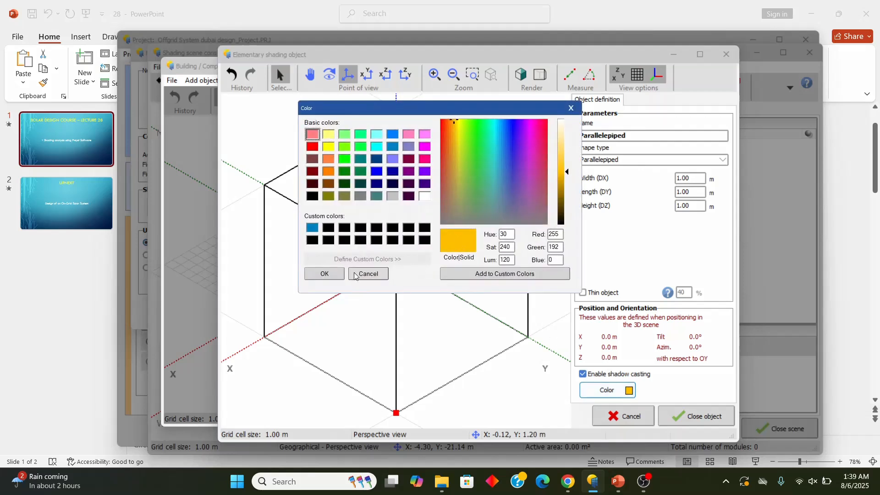
left_click(324, 274)
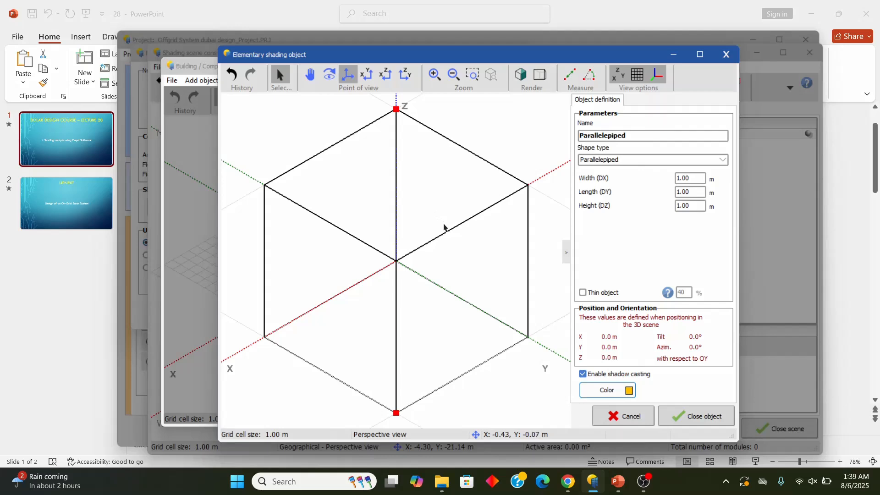
left_click(695, 417)
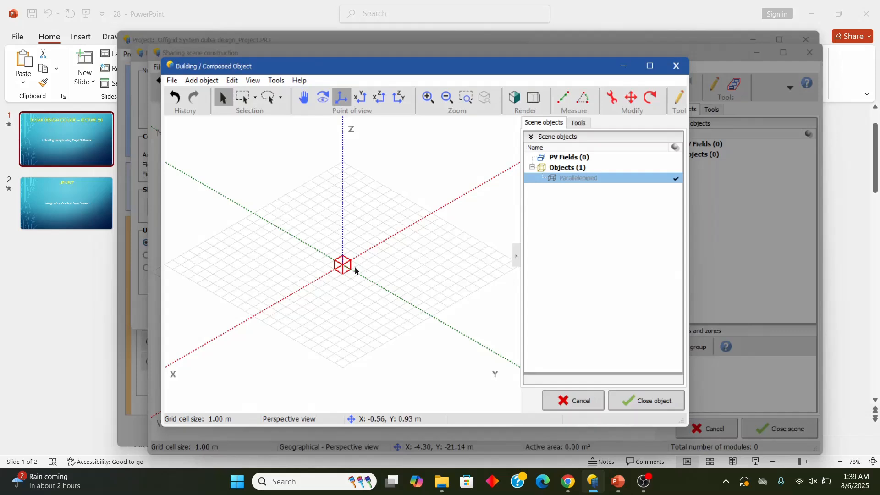
Step: Examine the parallelepiped up close and show it as a shaded rendering
scroll(359, 262, "up", 3)
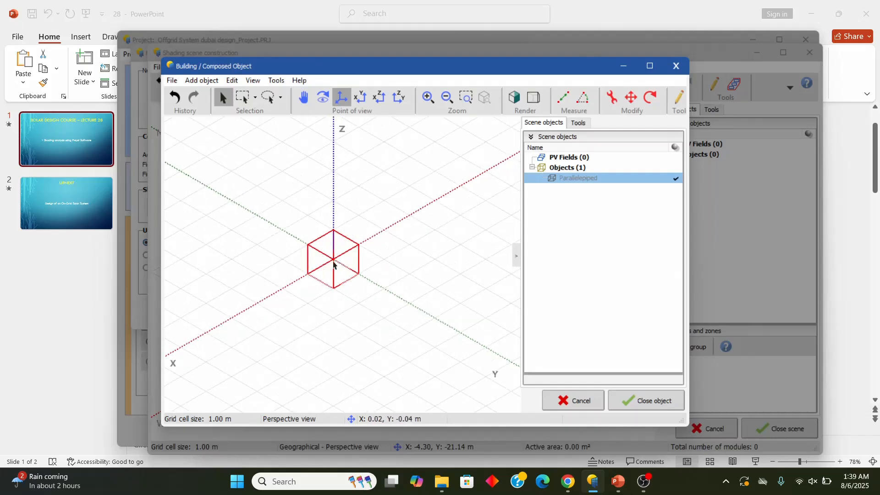
scroll(333, 264, "up", 3)
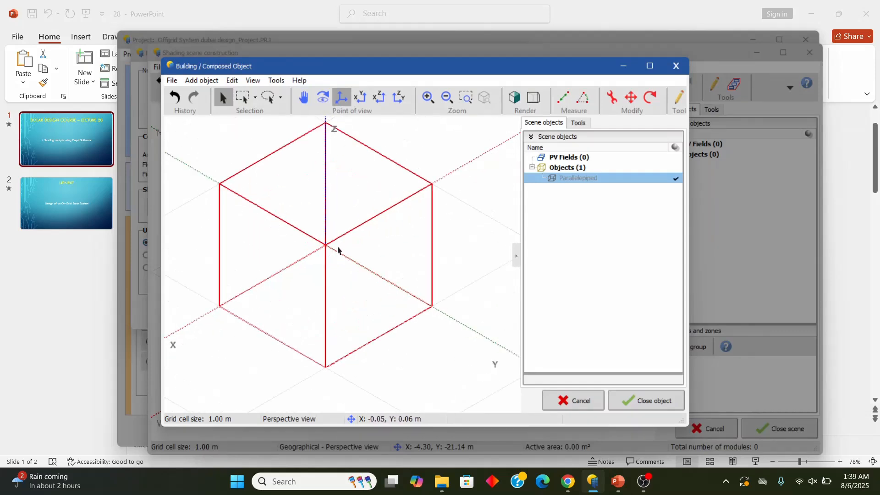
scroll(337, 249, "down", 1)
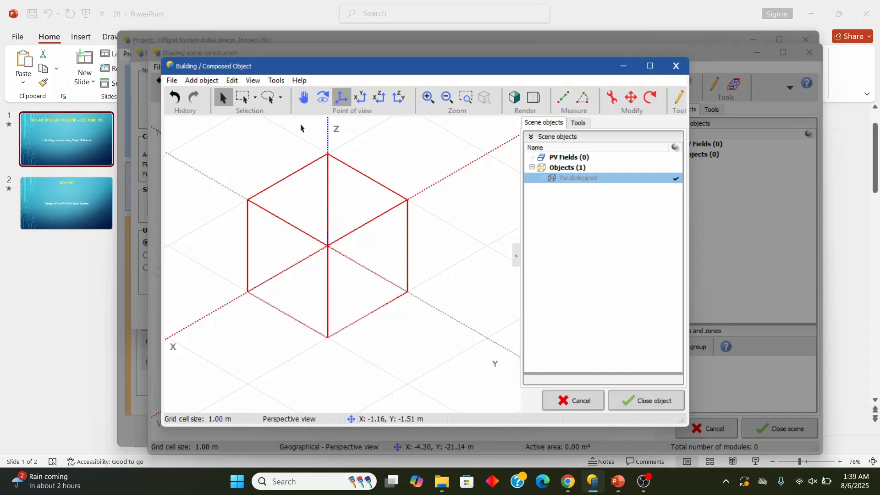
left_click(303, 98)
left_click_drag(388, 224, 421, 249)
right_click(420, 248)
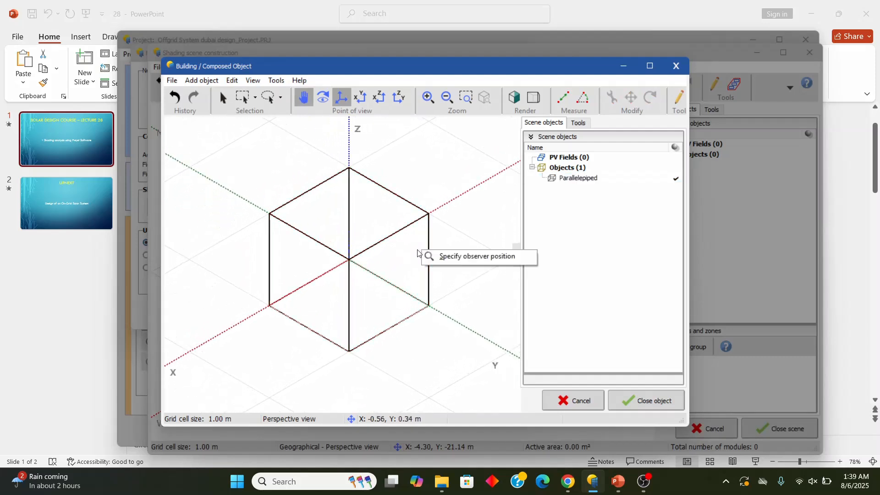
left_click(428, 222)
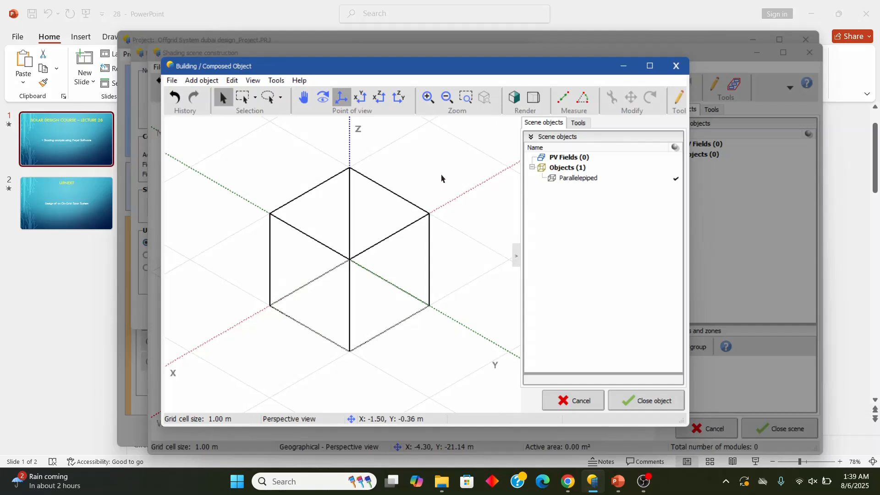
left_click(513, 97)
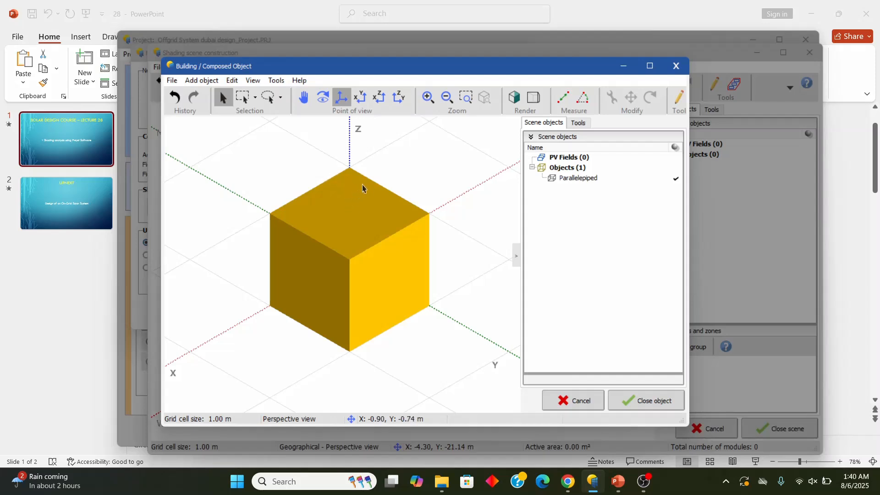
Step: Add a second elementary parallelepiped with width, length and height each set to 0.50 m
left_click(211, 81)
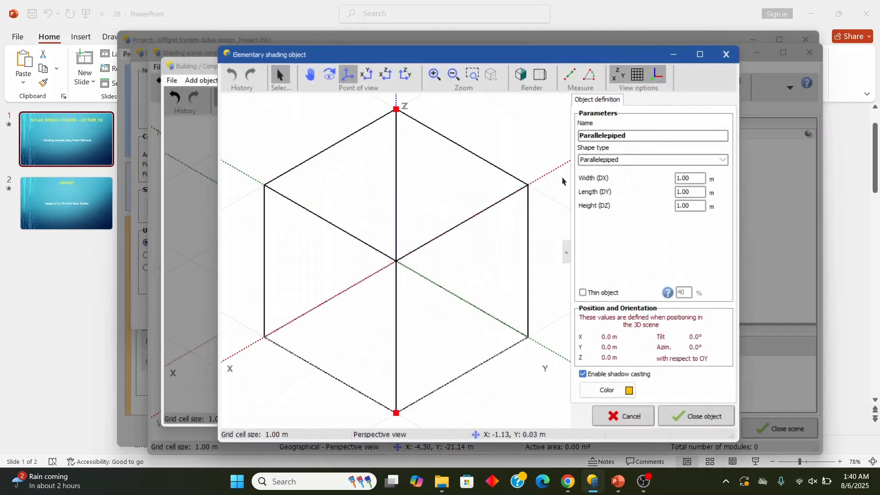
left_click(697, 180)
left_click_drag(691, 178, 663, 185)
type("0.5")
key("Tab")
type("0")
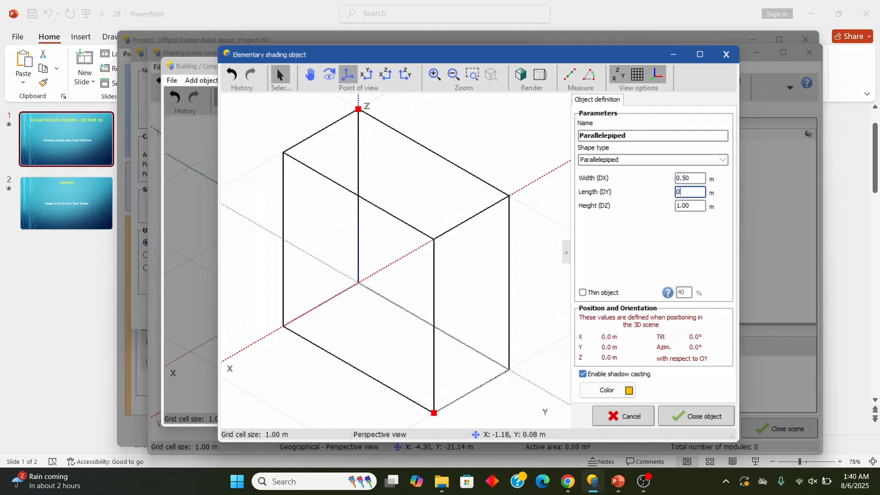
key("Tab")
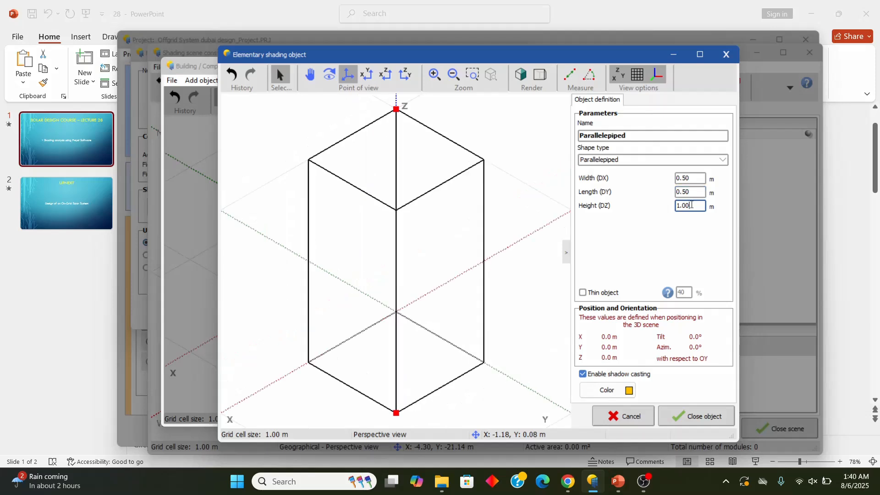
type("0.5")
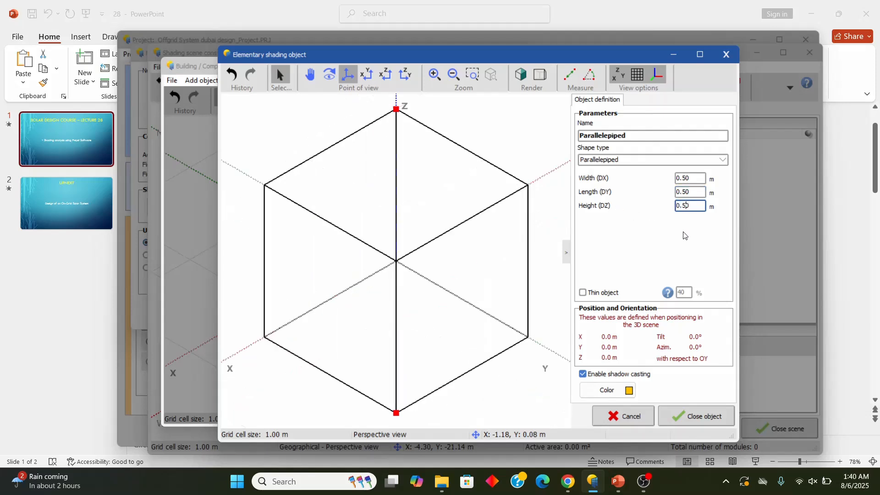
Step: Colour the second parallelepiped red and place it in the building
left_click(607, 390)
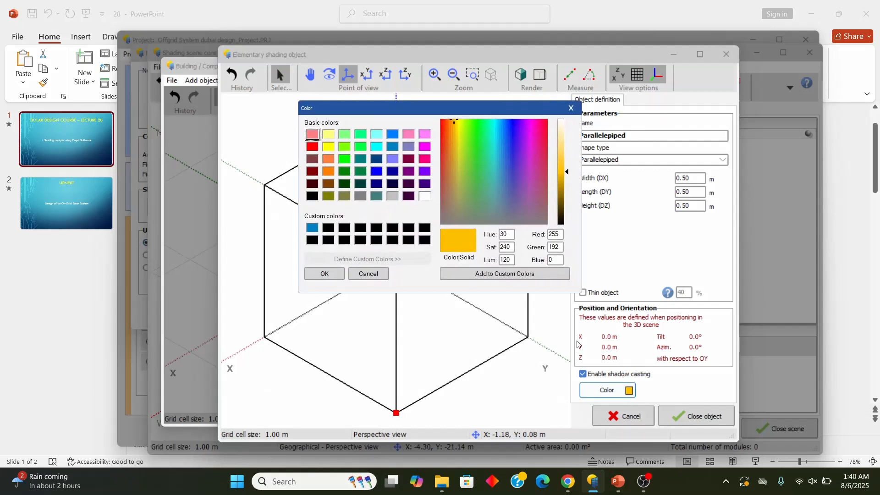
left_click(312, 147)
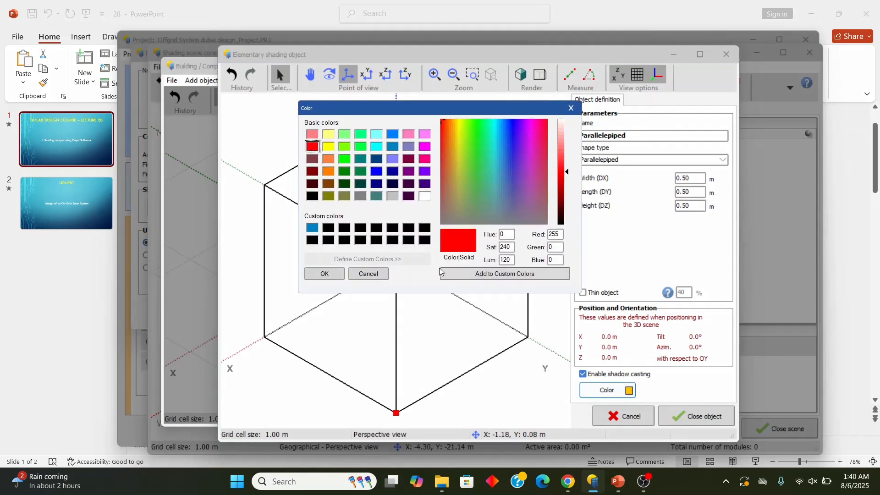
left_click(323, 274)
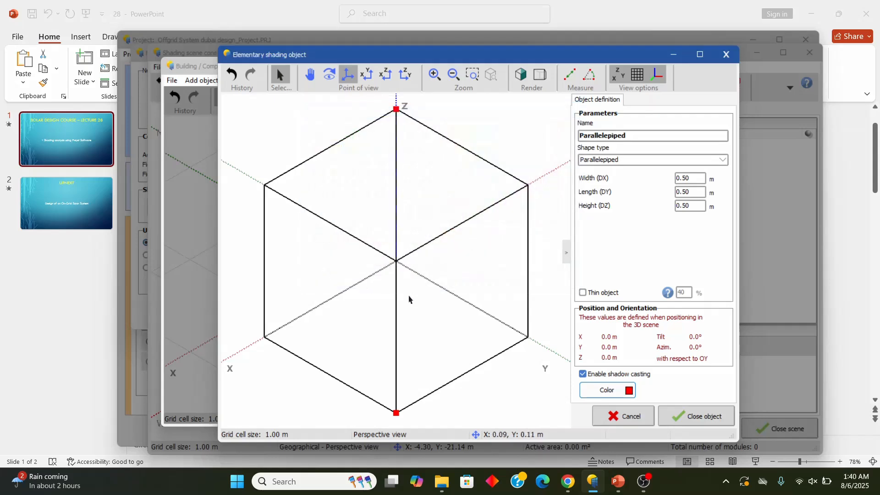
left_click(702, 413)
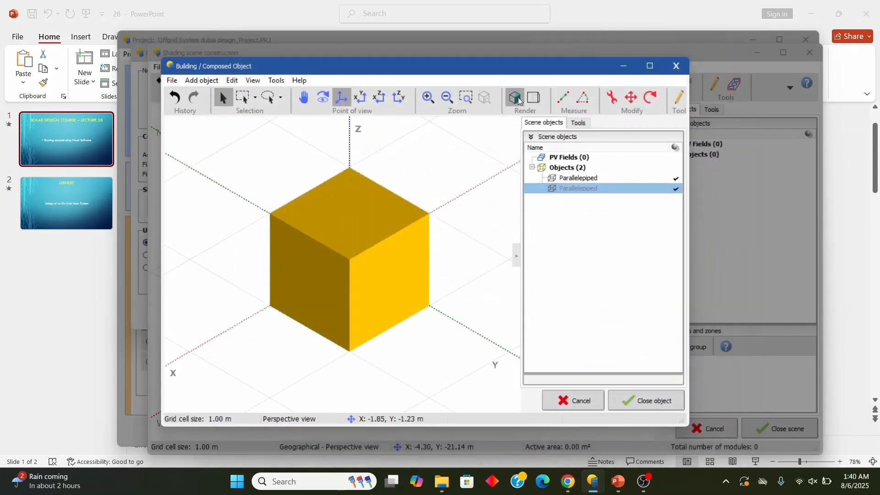
Step: In the wireframe front view, move the small cube up to Z 1.00 m so it rests on the large cube
left_click(533, 97)
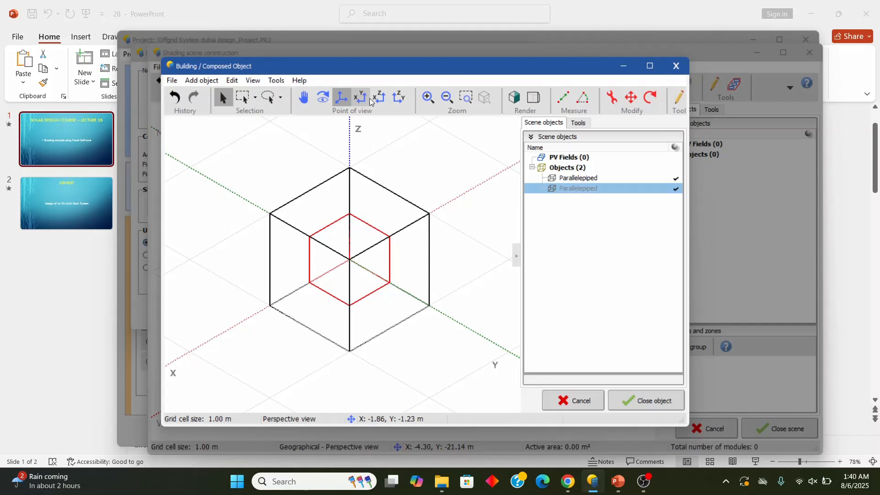
left_click(383, 101)
left_click(383, 100)
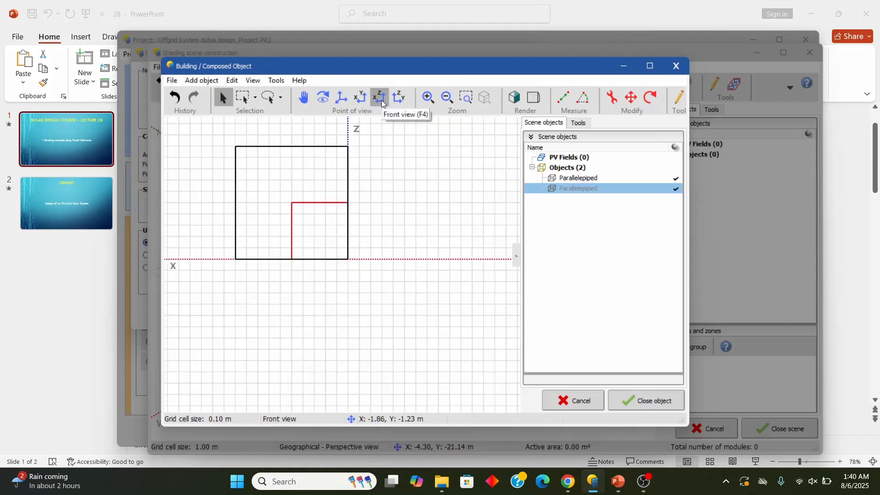
right_click(630, 100)
left_click(630, 100)
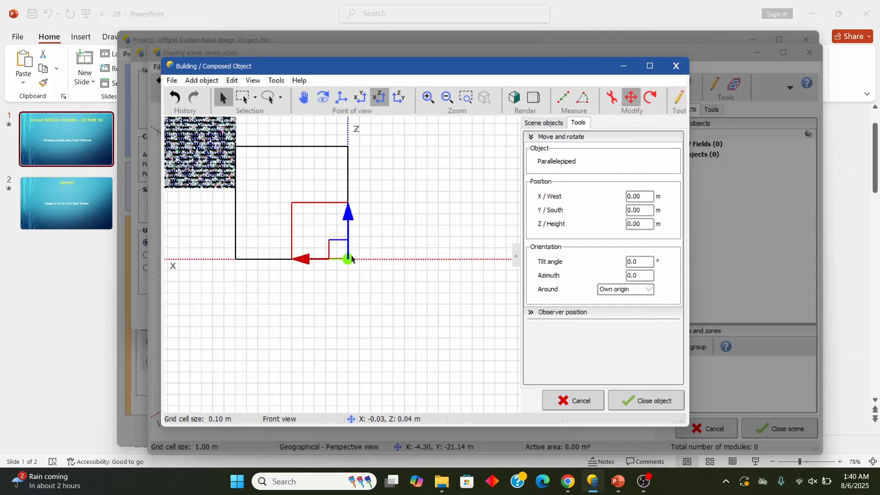
left_click_drag(347, 222, 346, 107)
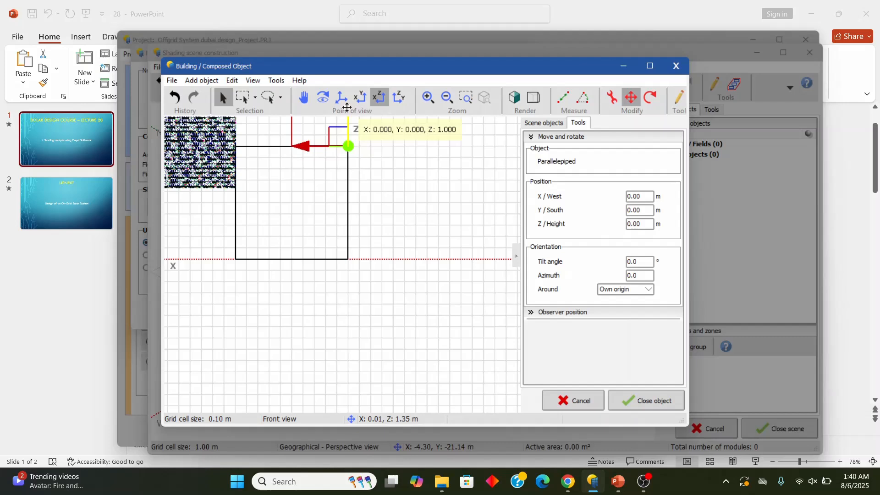
left_click(392, 214)
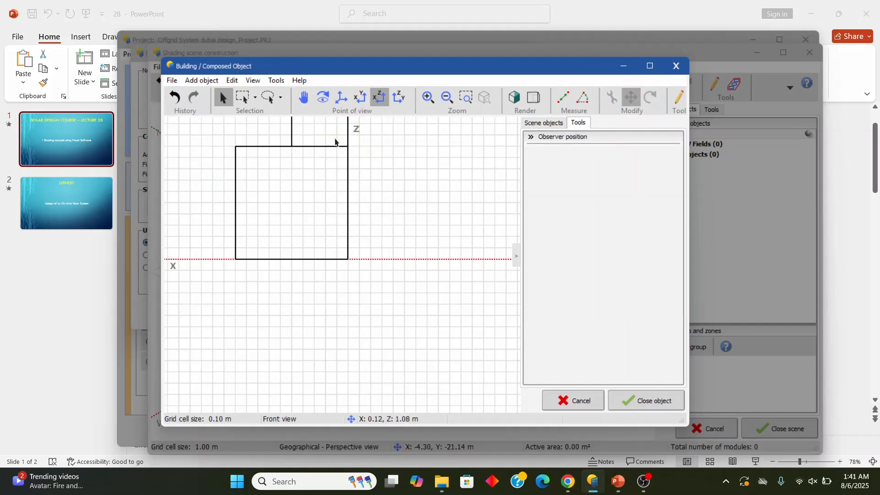
Step: Examine the two stacked cubes in a shaded perspective view
left_click(302, 97)
left_click_drag(387, 184, 434, 279)
left_click(340, 97)
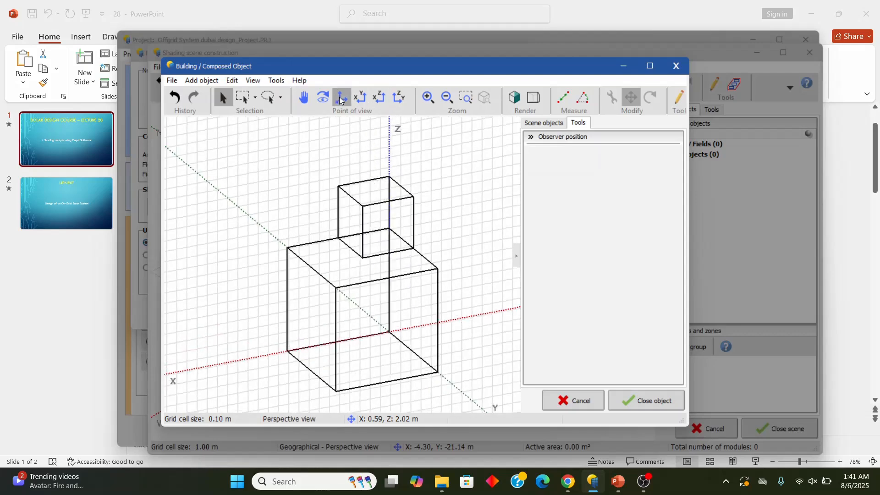
left_click(513, 98)
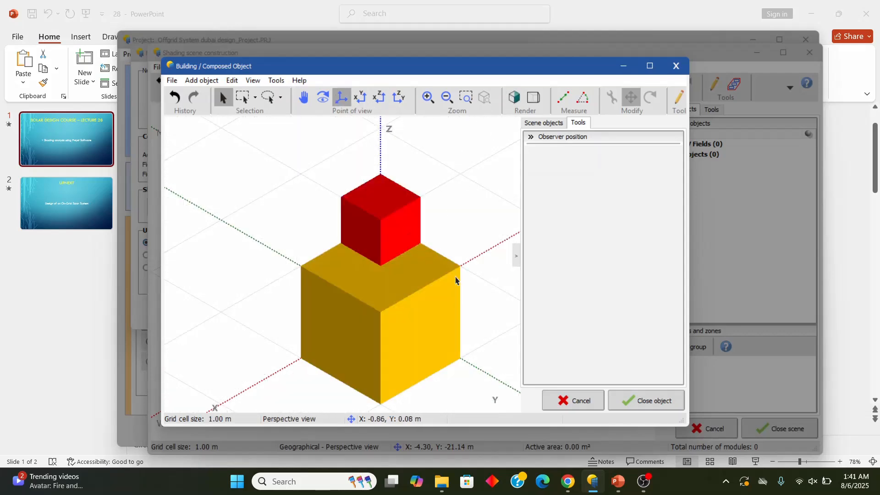
left_click(301, 94)
left_click_drag(469, 265, 430, 242)
key("Escape")
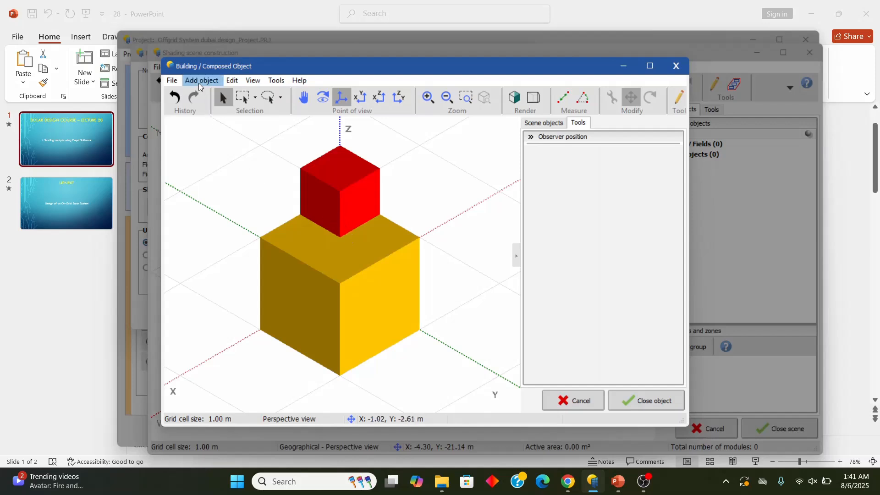
Step: Finish the composed building and insert it into the shading scene
left_click(412, 247)
left_click(444, 235)
left_click(646, 401)
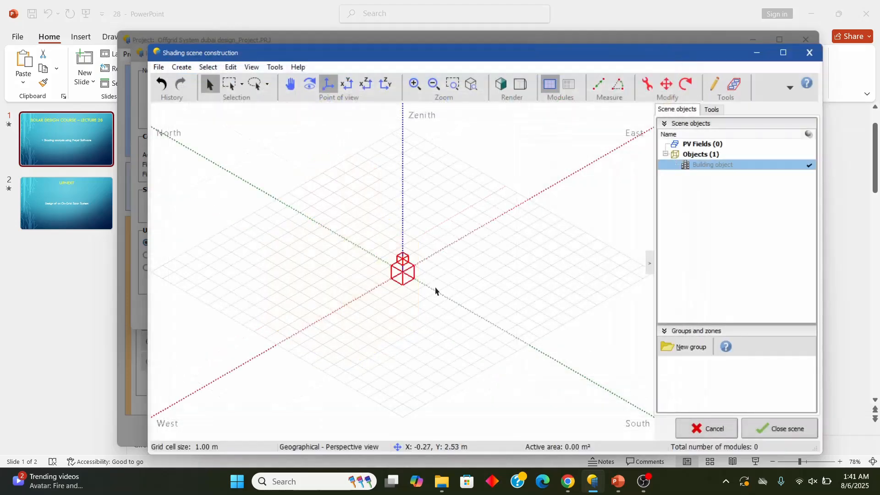
Step: Examine the inserted building up close in a shaded rendering, with nothing selected
scroll(435, 289, "up", 3)
scroll(382, 258, "up", 2)
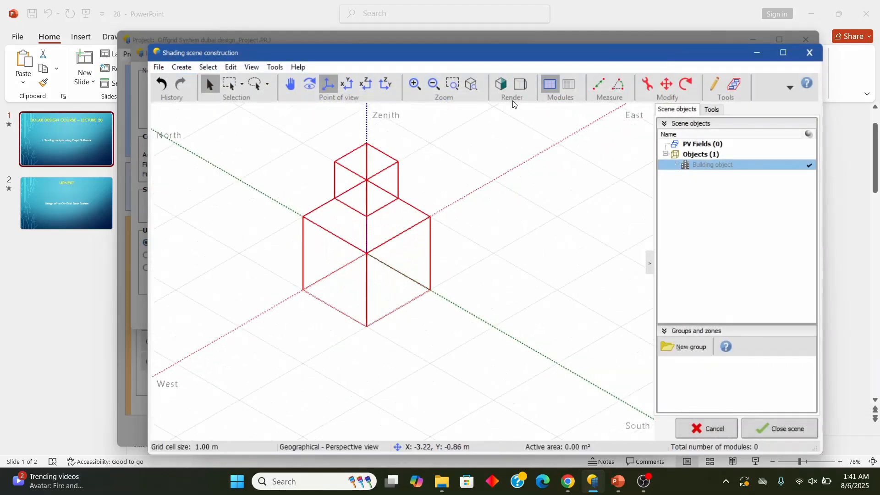
left_click(499, 85)
left_click(492, 218)
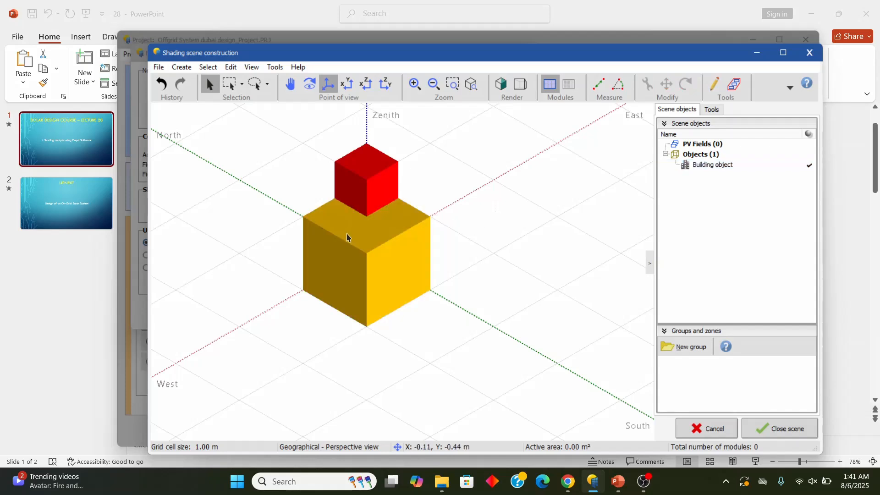
Step: Create a single rectangular PV plane and review its rectangle size and partition settings
left_click(182, 67)
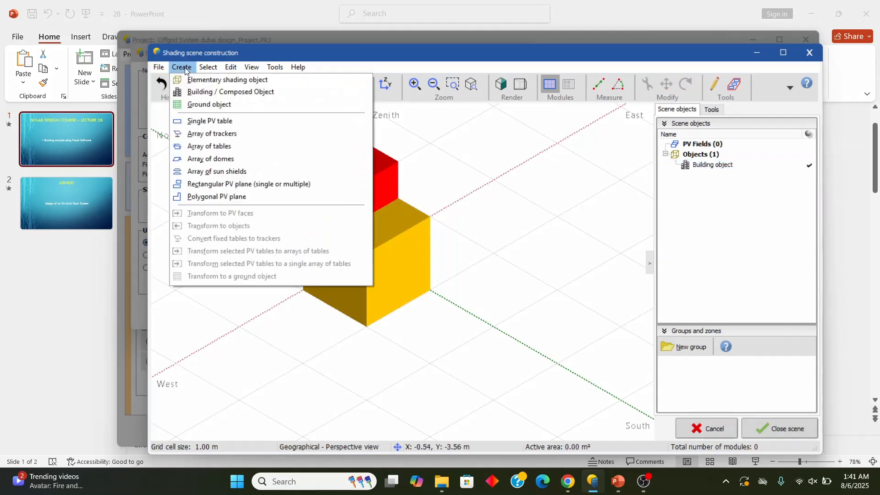
left_click(263, 185)
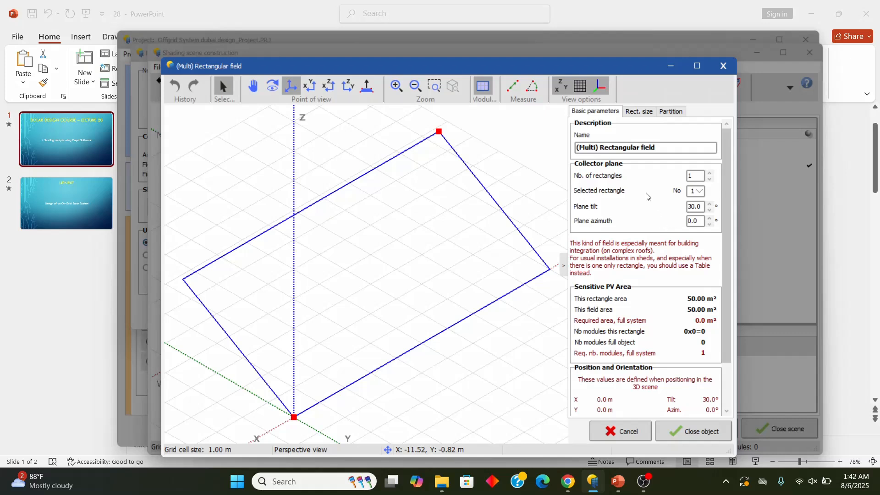
left_click(637, 114)
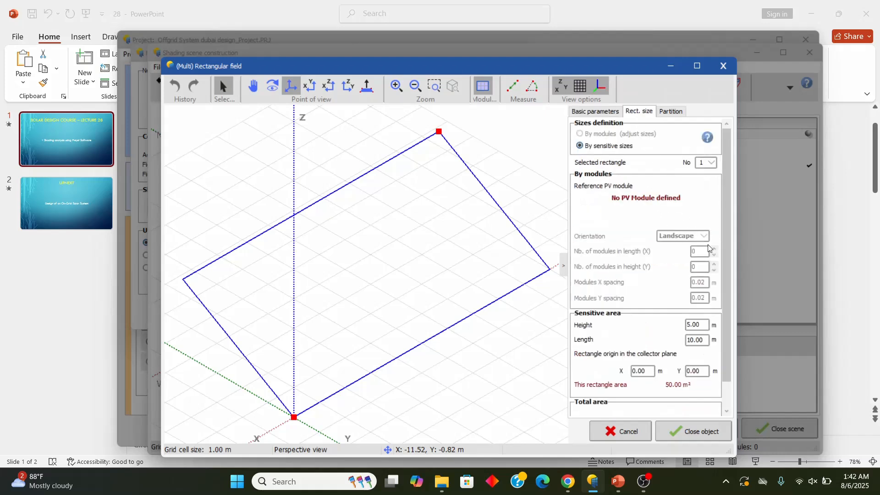
left_click_drag(727, 252, 731, 298)
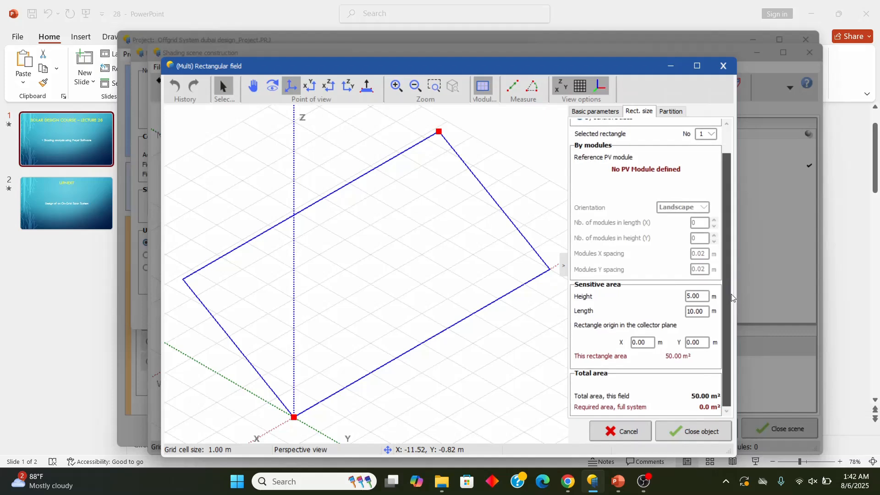
scroll(732, 298, "up", 2)
left_click(663, 112)
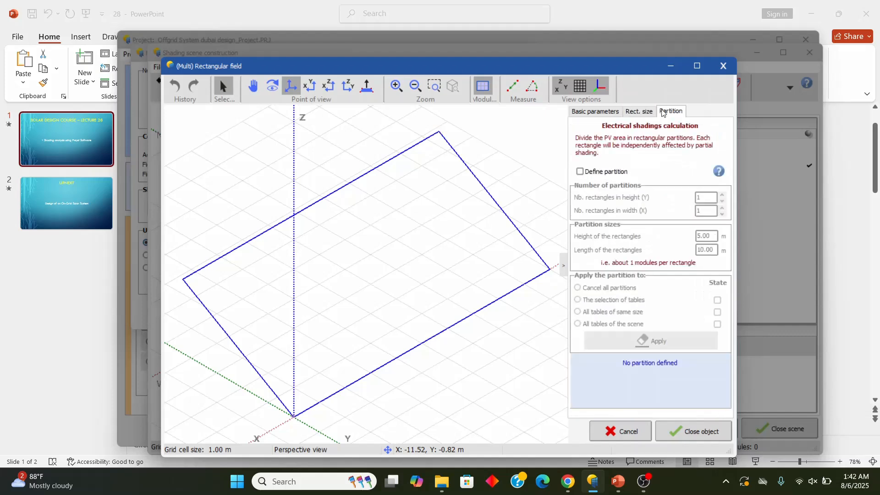
left_click(640, 112)
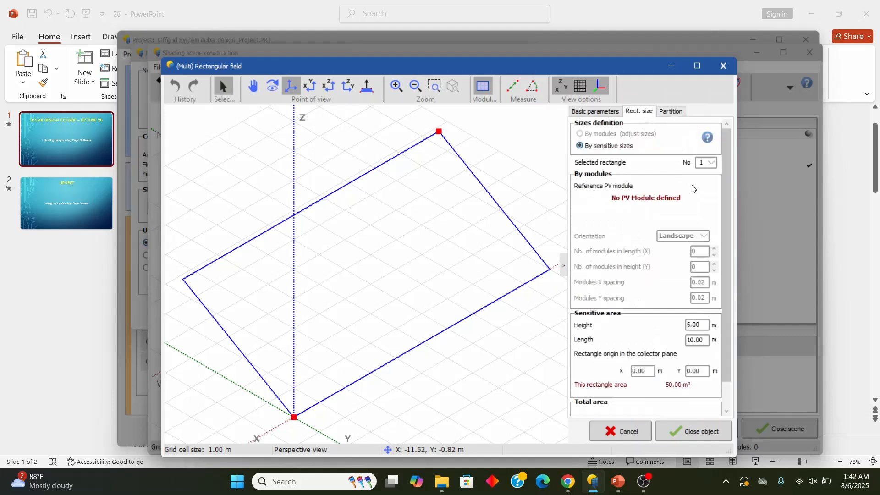
Step: Set the PV rectangle's sensitive area to 0.50 m height and 0.30 m length, and insert the field into the scene
scroll(729, 203, "down", 1)
left_click_drag(703, 296, 691, 294)
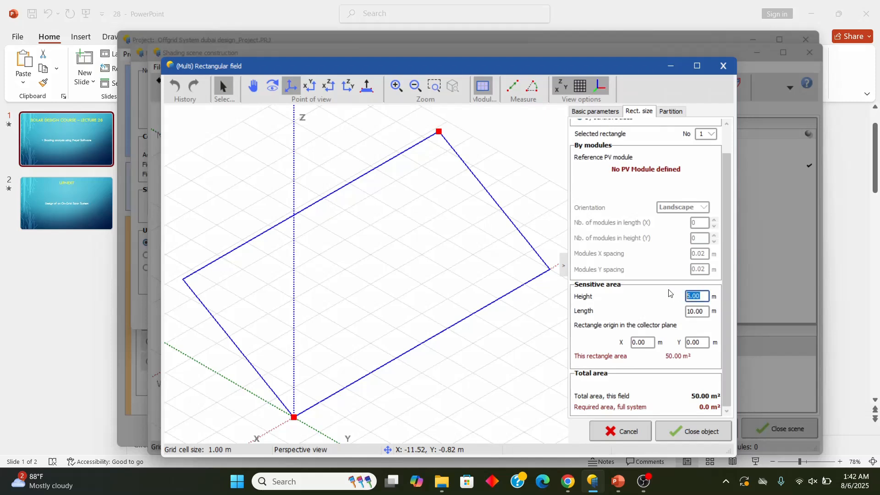
type("0.5")
left_click(707, 313)
key("Tab")
type("0.3")
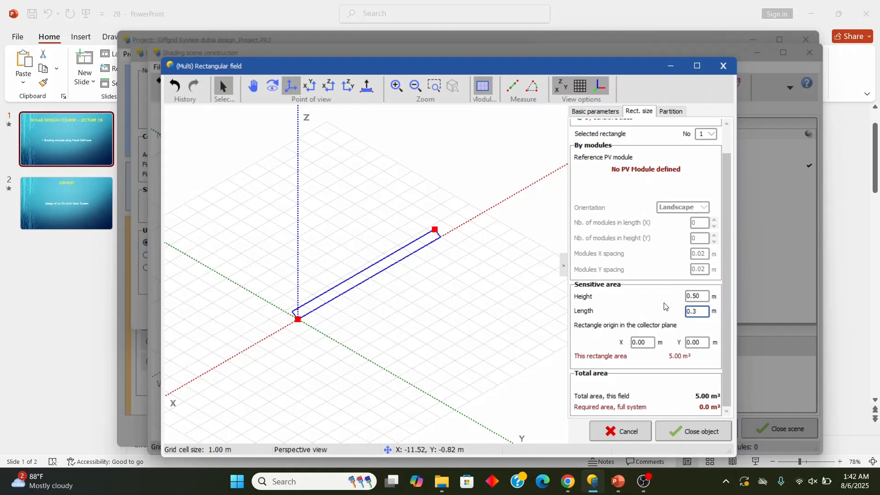
type("0")
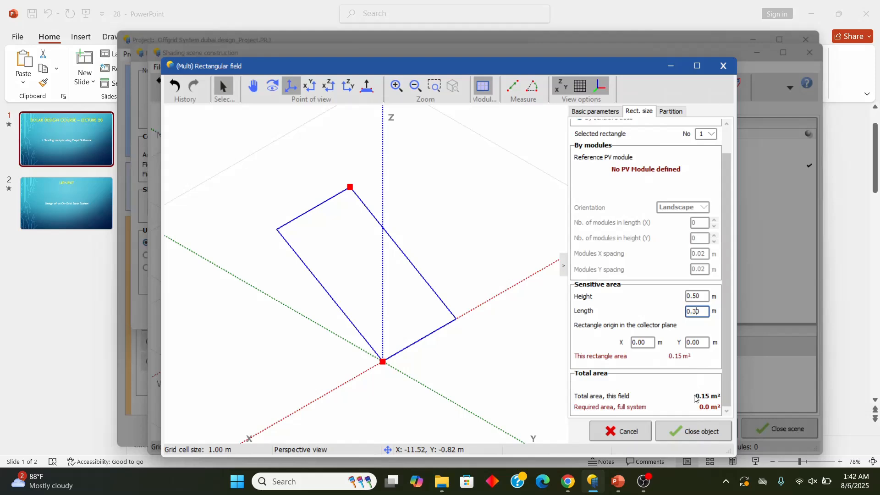
left_click(696, 431)
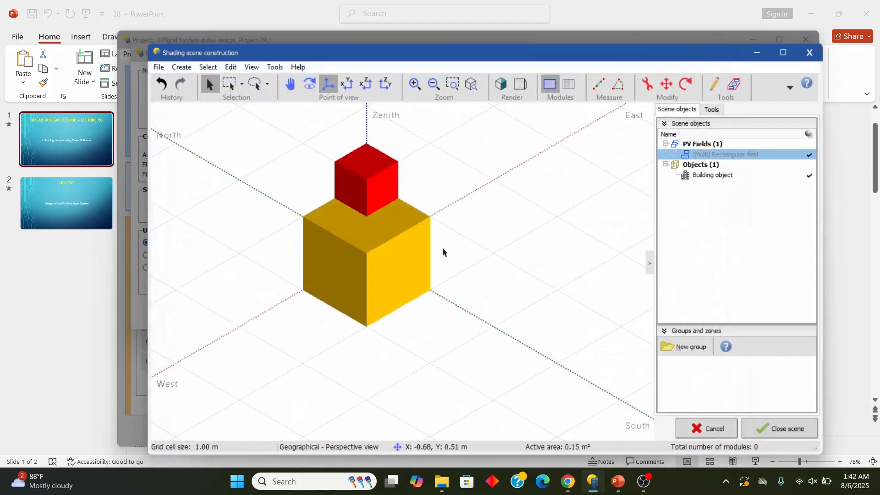
Step: In the wireframe front view, move the PV field to about X 0.83 m and Z 1.01 m, onto the large cube beside the small one
left_click(505, 85)
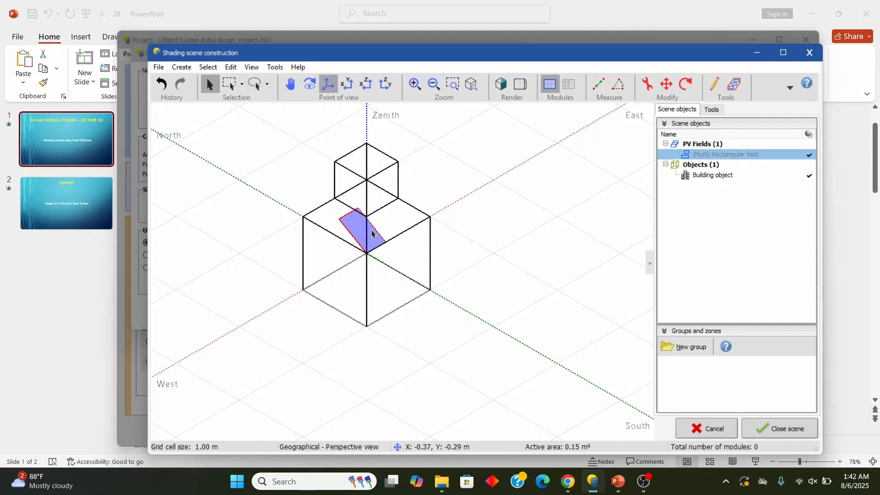
left_click(366, 84)
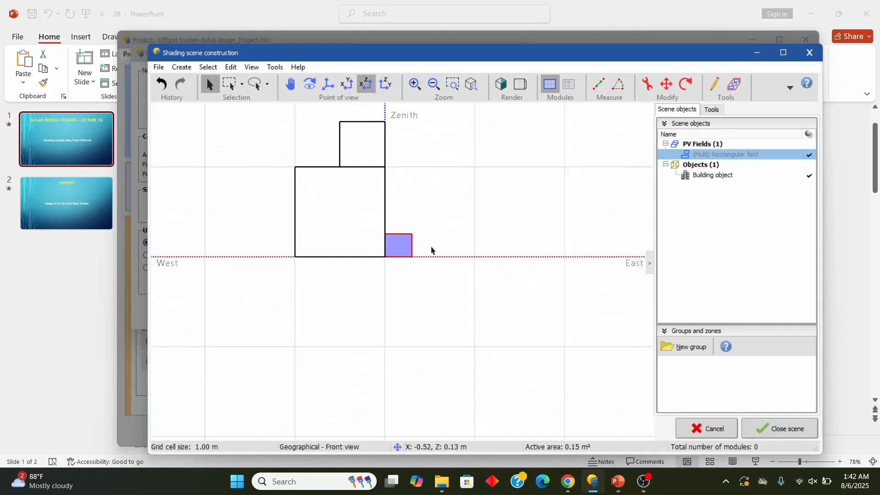
left_click(664, 86)
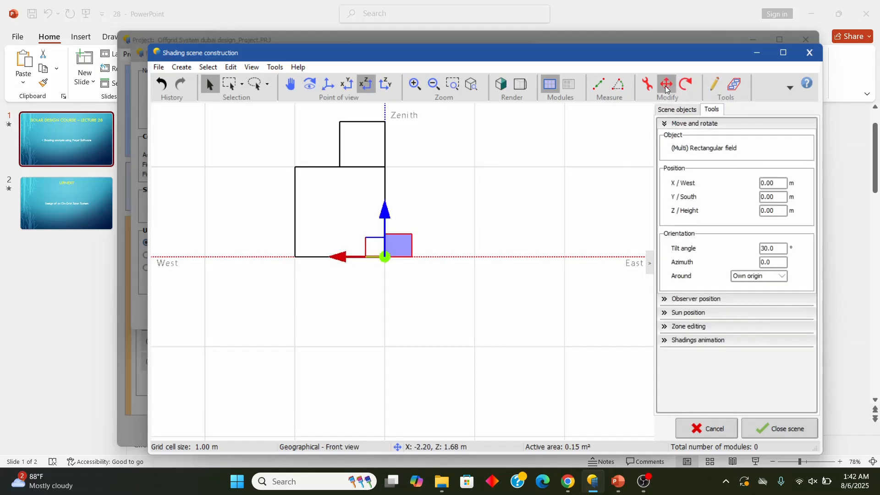
left_click_drag(386, 216, 385, 120)
left_click_drag(339, 165, 271, 159)
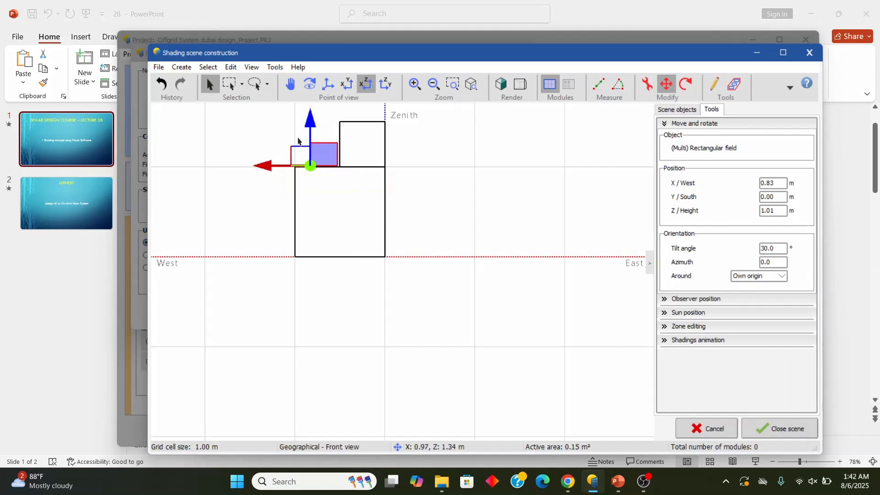
Step: In the perspective view, move the PV field to about Y 0.49 m, then deselect it in a shaded rendering
left_click(328, 85)
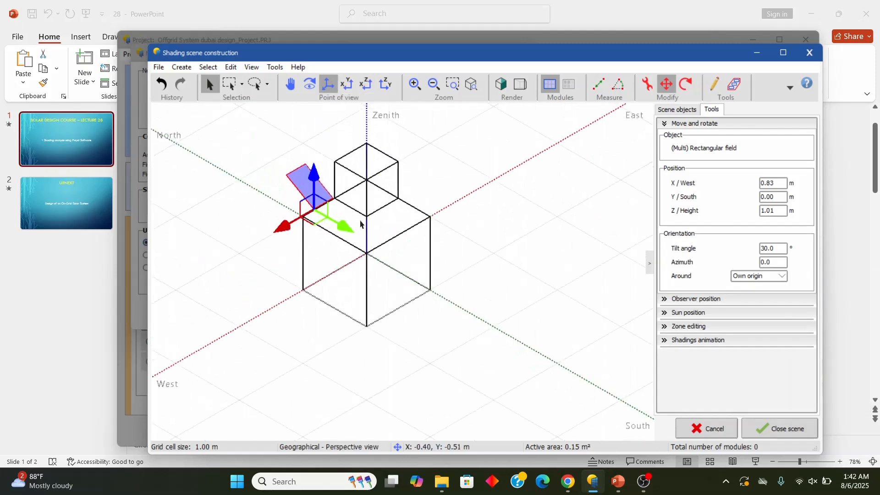
left_click_drag(336, 224, 372, 244)
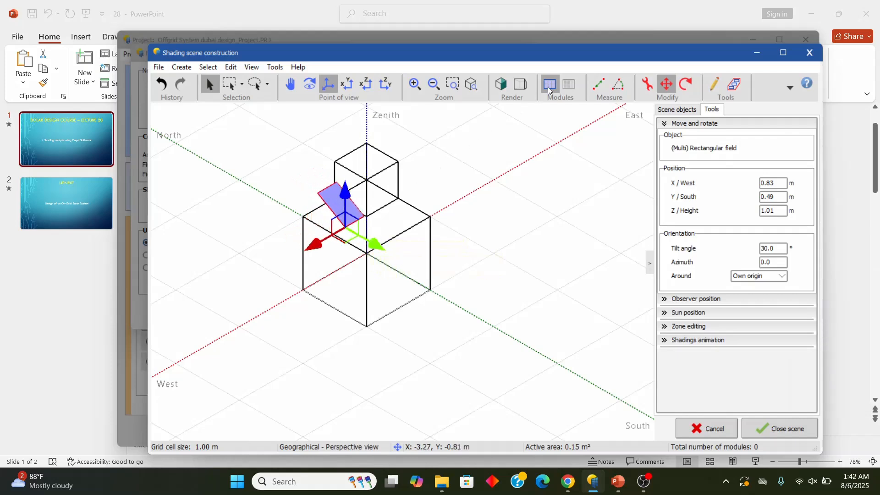
left_click(501, 84)
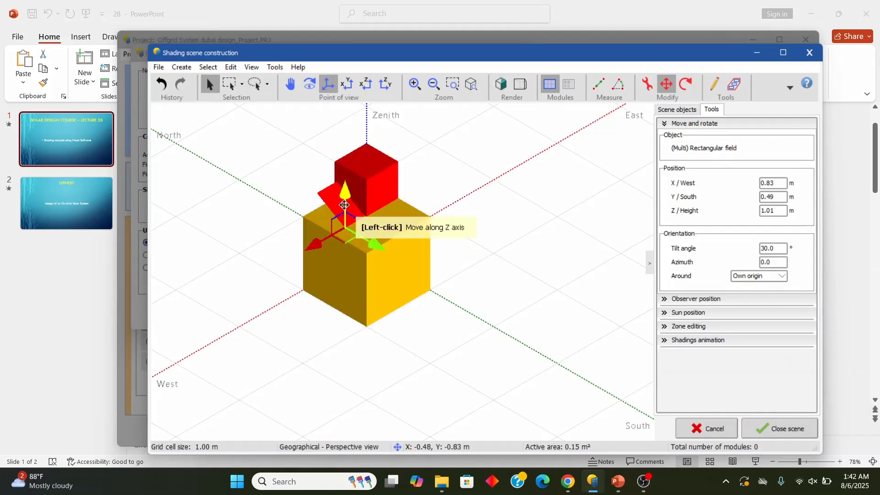
right_click(414, 201)
left_click(453, 183)
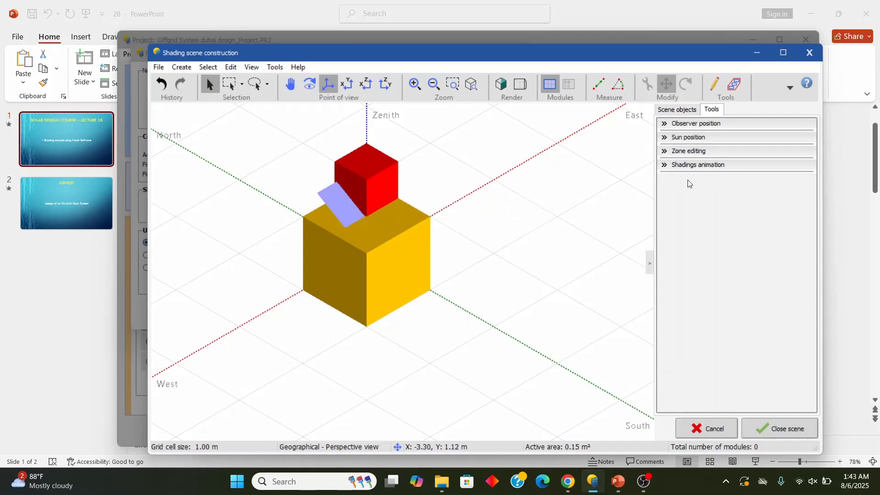
Step: Run the shadings animation for 12/21/2024 with a 15-minute step and return the sun to 12h15
left_click(665, 165)
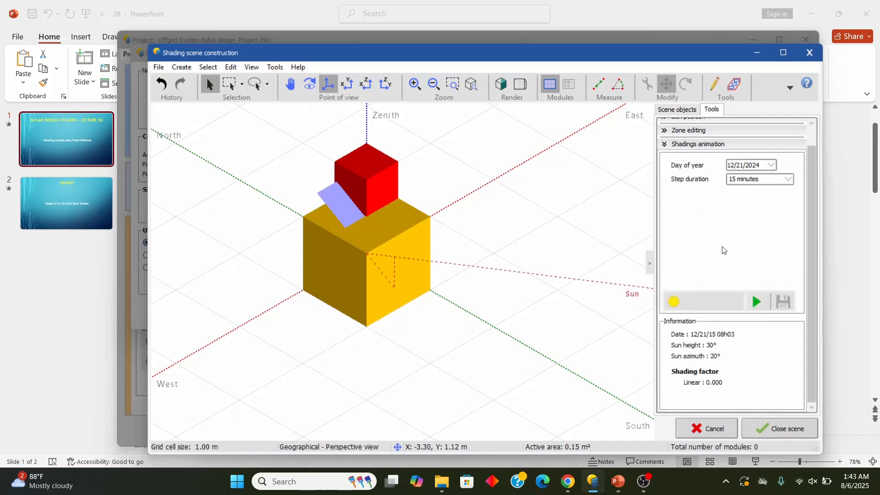
left_click(779, 180)
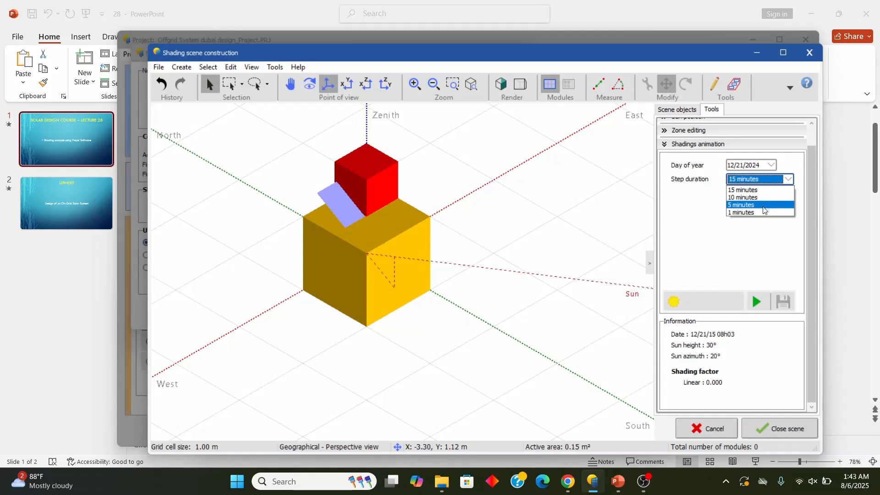
left_click(762, 191)
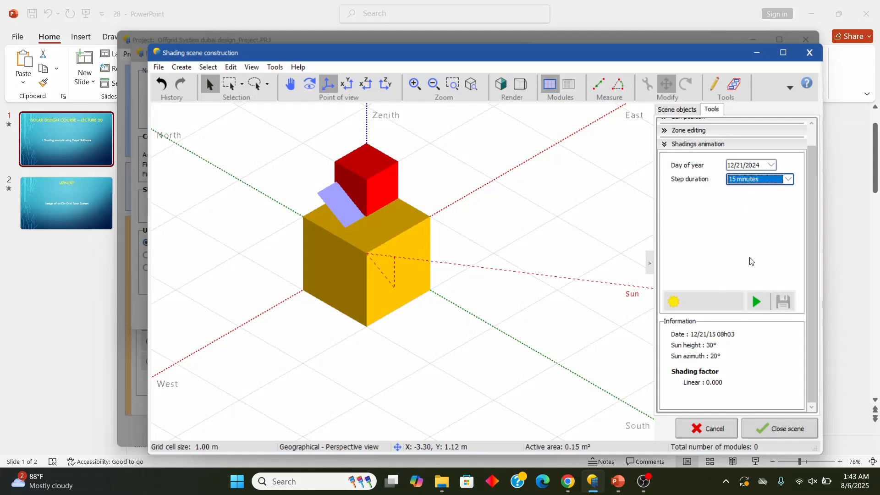
left_click(760, 302)
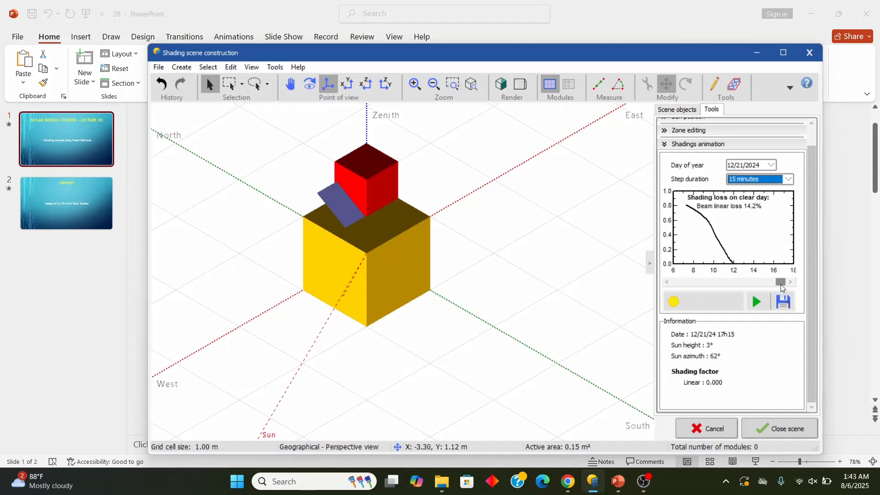
mouse_move(780, 284)
left_mouse_down()
mouse_move(685, 291)
mouse_move(472, 245)
left_mouse_up()
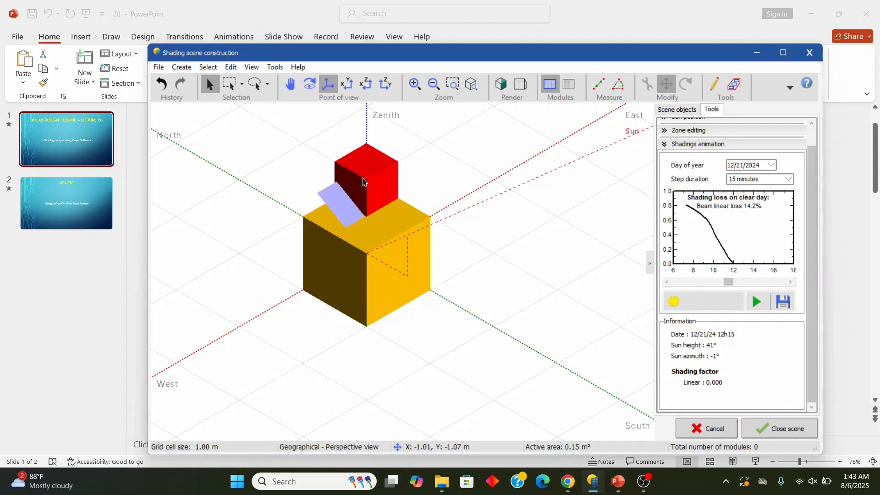
Step: Move the PV field to about Z 1.68 m above the small red cube and rerun the shadings animation
left_click(347, 213)
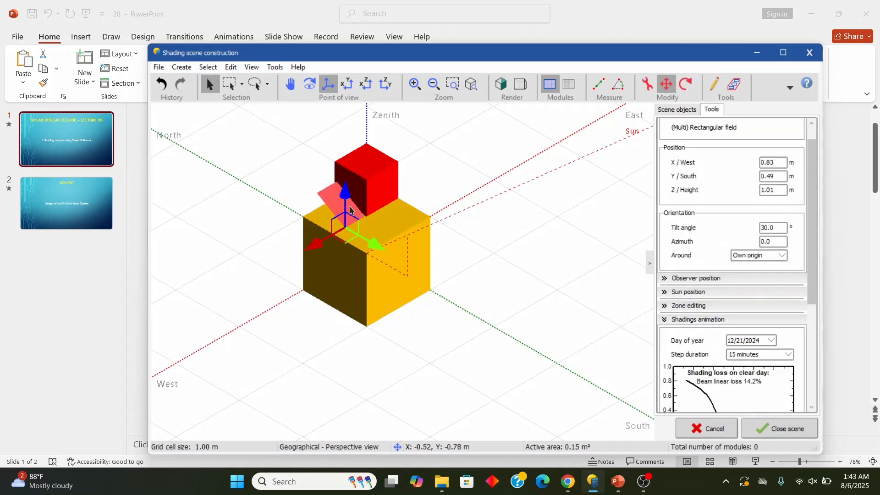
left_click_drag(346, 202, 348, 142)
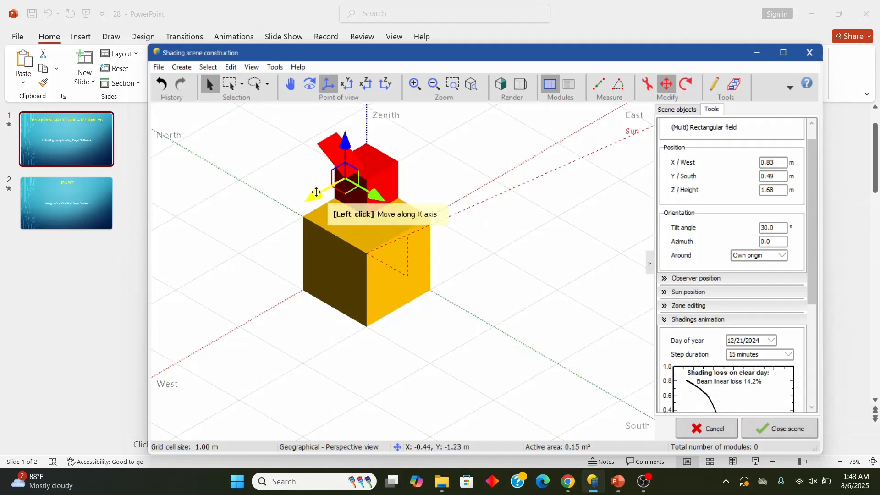
left_click_drag(316, 196, 334, 188)
left_click_drag(389, 175, 406, 194)
right_click(406, 194)
left_click(425, 174)
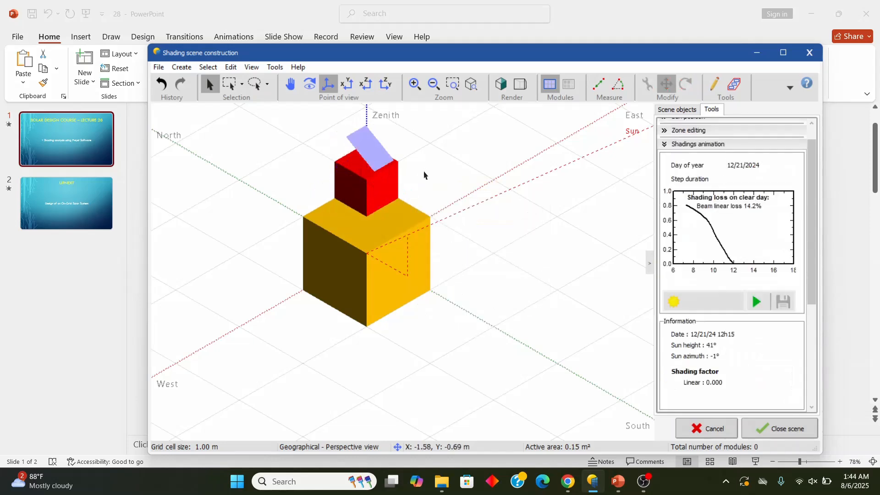
left_click(760, 300)
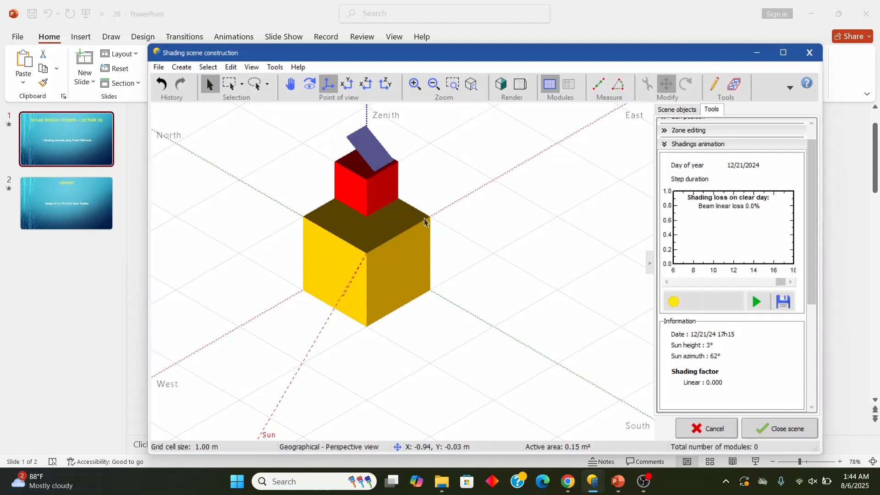
Step: Switch to PowerPoint and start the slide show from the lecture title slide
left_click(859, 211)
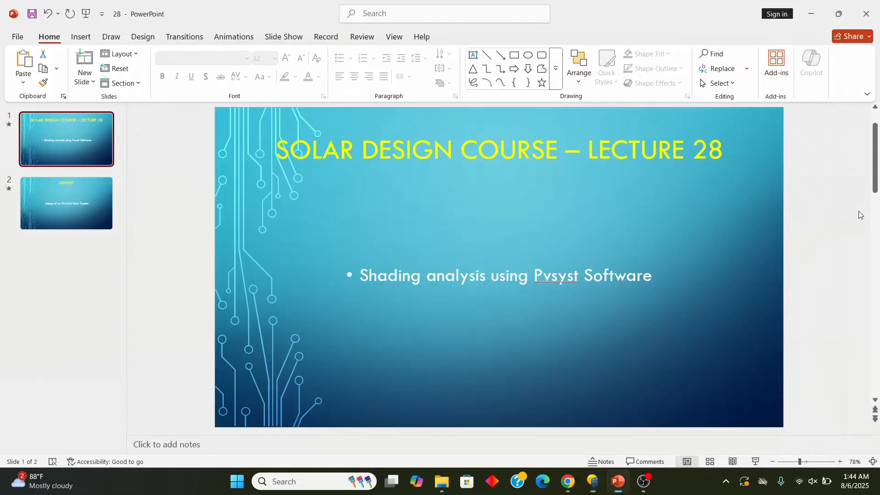
left_click(754, 462)
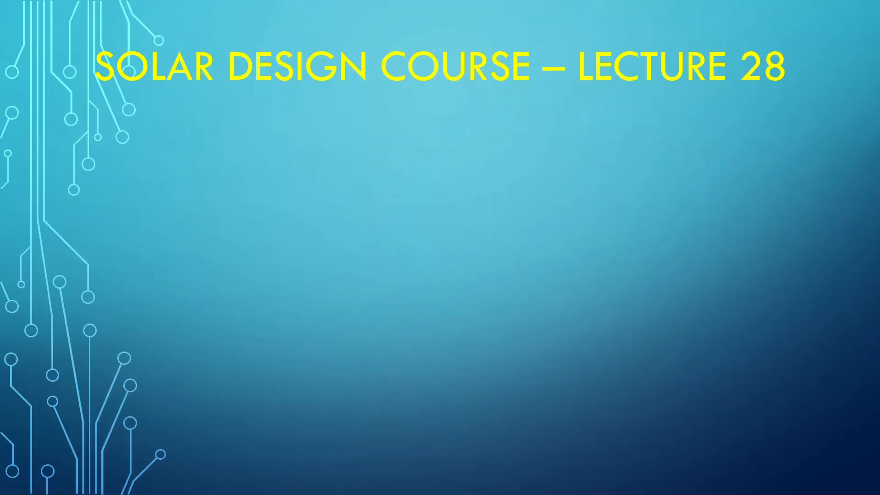